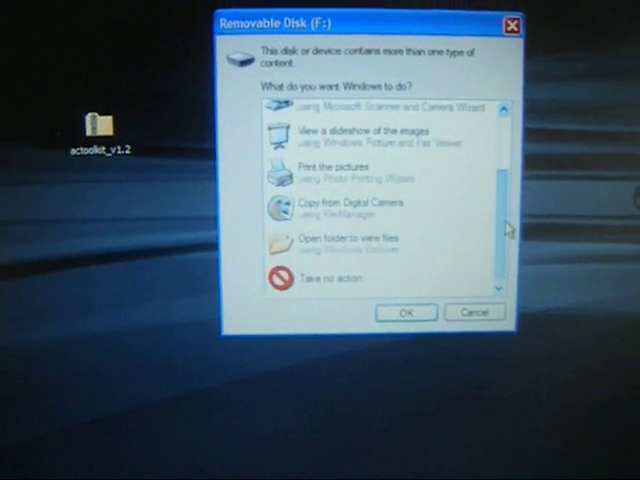
Open the SD card's removable disk in Windows Explorer to browse its files.
{"action": "double_click", "coordinate": [365, 248]}
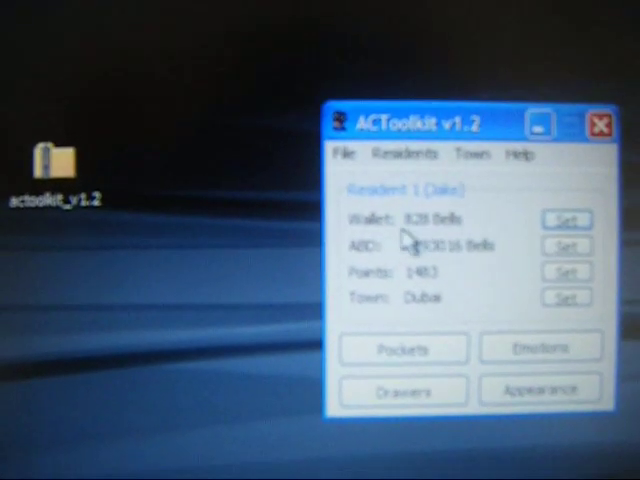
Change Jake's wallet from 828 to 99000 Bells.
{"action": "left_click", "coordinate": [570, 244]}
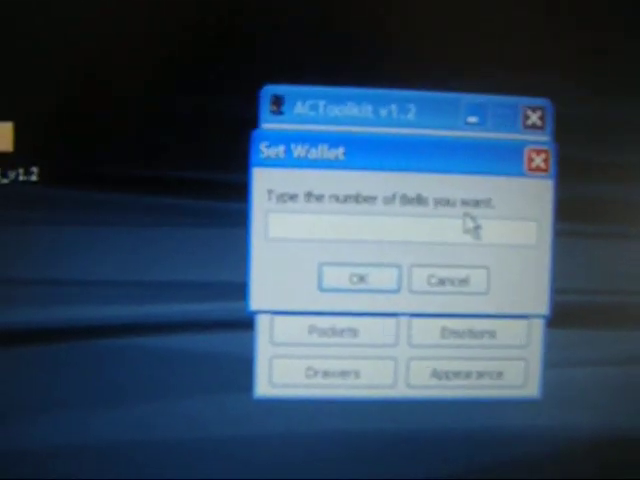
{"action": "type", "text": "99"}
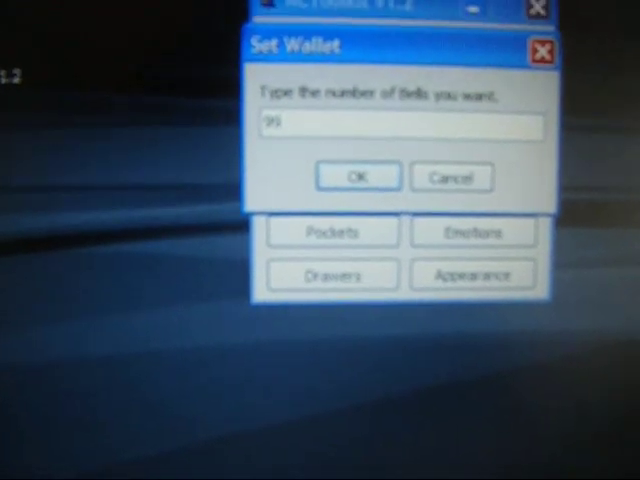
{"action": "type", "text": "000"}
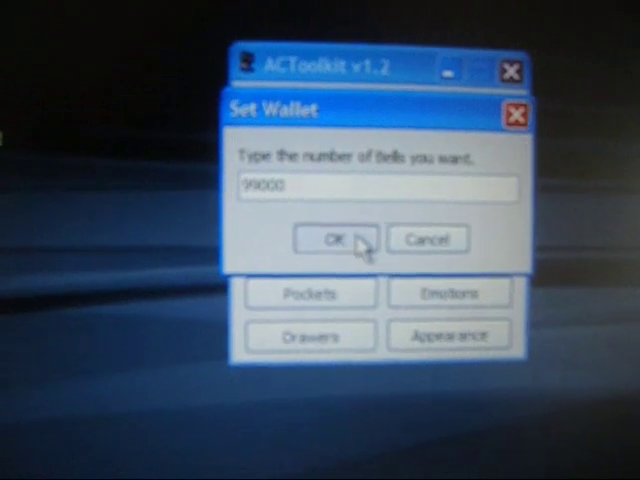
{"action": "left_click", "coordinate": [380, 193]}
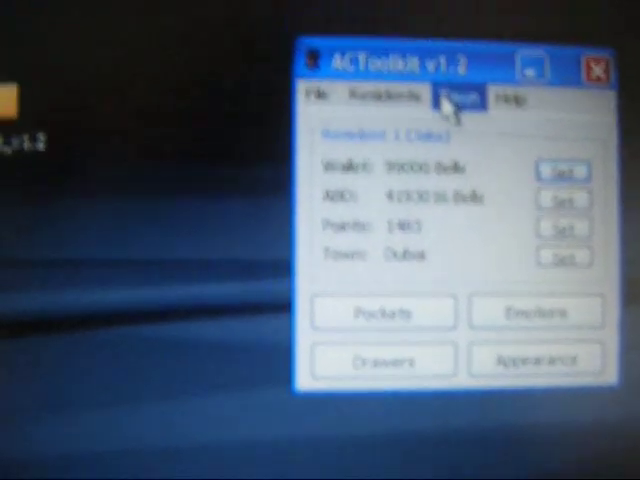
Bring up the Town menu's editing options to reach the town map.
{"action": "left_click", "coordinate": [455, 100]}
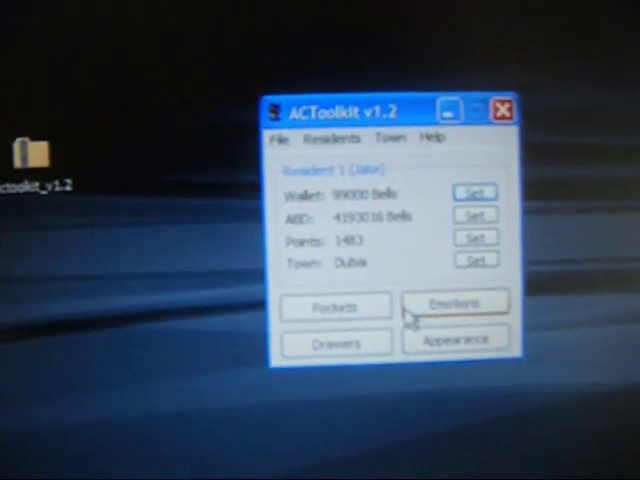
Save the edited file and acknowledge the 'File was saved successfully' message.
{"action": "left_click", "coordinate": [391, 137]}
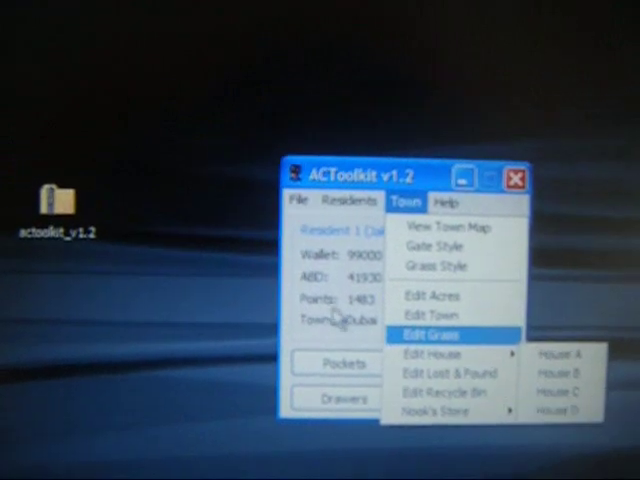
{"action": "left_click", "coordinate": [325, 282]}
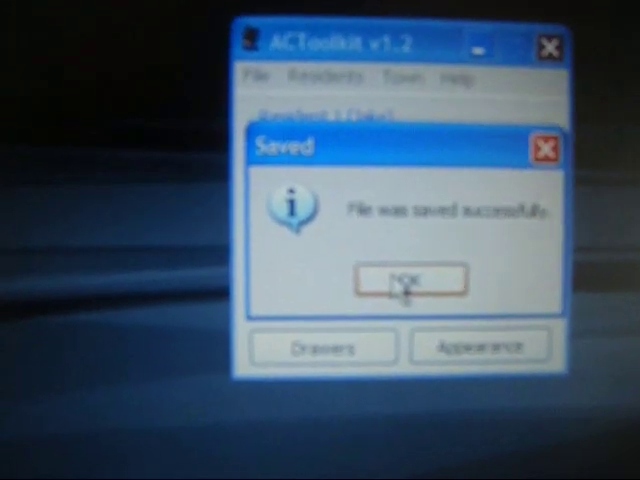
{"action": "left_click", "coordinate": [396, 290]}
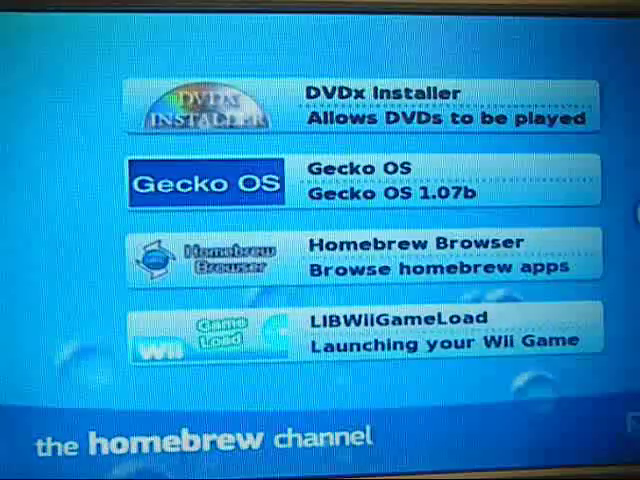
Page over to the savegame tools and launch Savegame Installer.
{"action": "left_click", "coordinate": [605, 235]}
{"action": "left_click", "coordinate": [610, 240]}
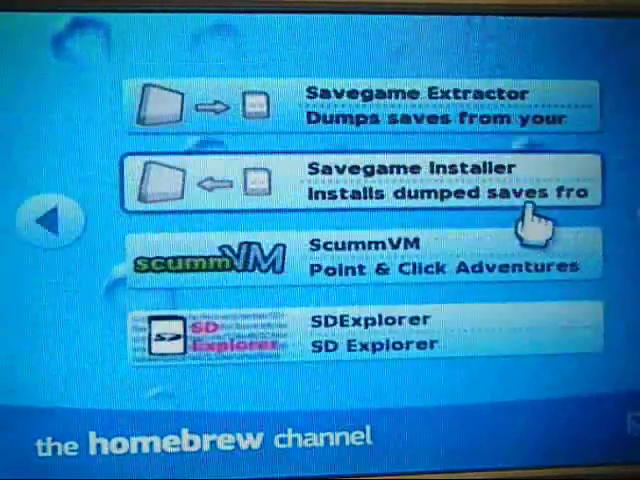
{"action": "left_click", "coordinate": [430, 200]}
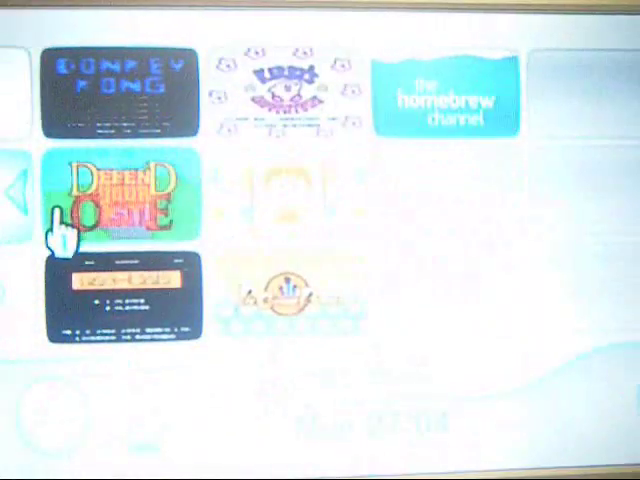
Go to the disc channel page and start the Animal Crossing channel.
{"action": "left_click", "coordinate": [45, 185]}
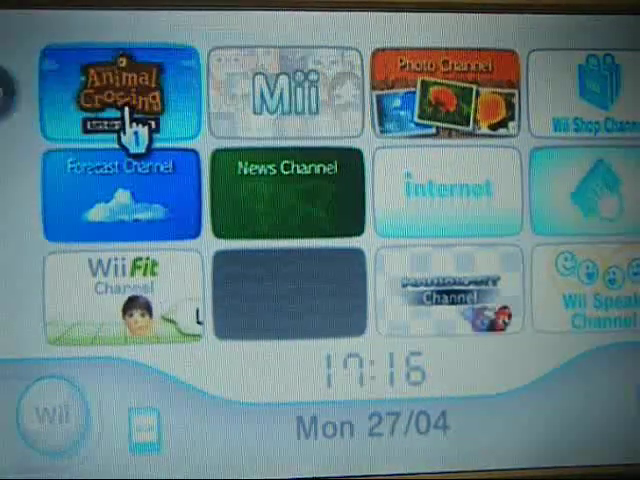
{"action": "left_click", "coordinate": [132, 118]}
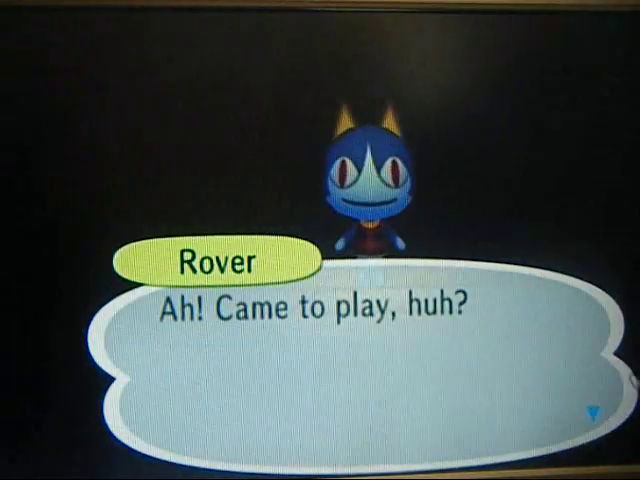
Answer Rover's name question and advance his dialogue until the saved data loads.
{"action": "left_click", "coordinate": [564, 405]}
{"action": "left_click", "coordinate": [556, 345]}
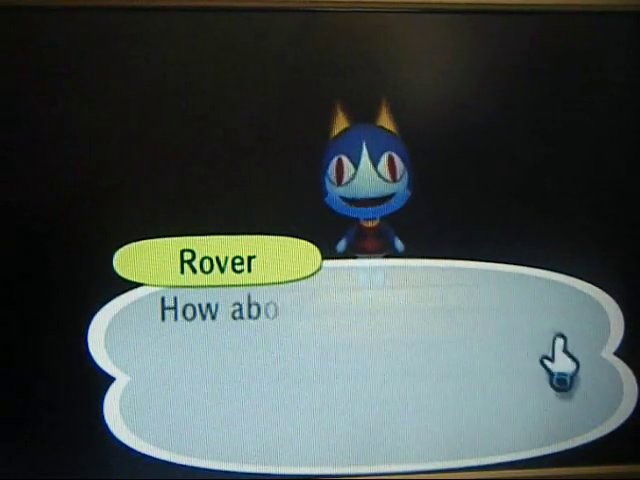
{"action": "left_click", "coordinate": [497, 275]}
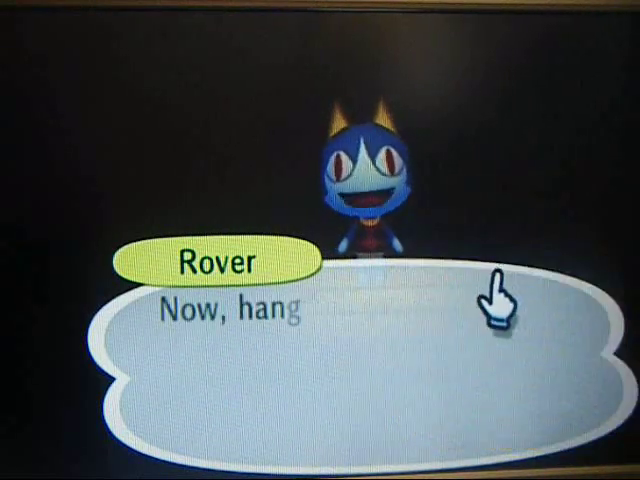
{"action": "left_click", "coordinate": [568, 245]}
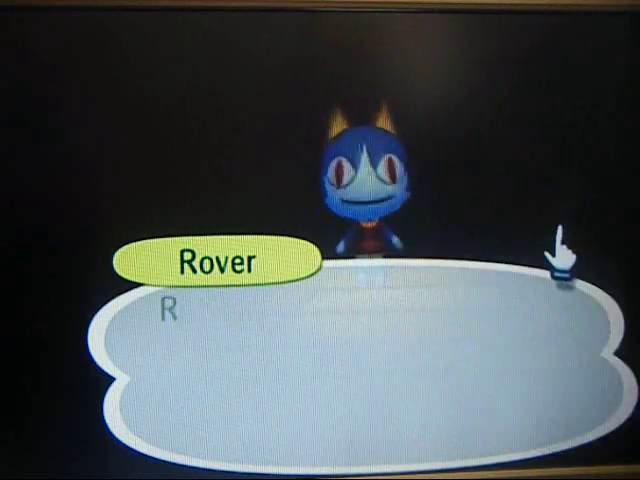
{"action": "left_click", "coordinate": [490, 340]}
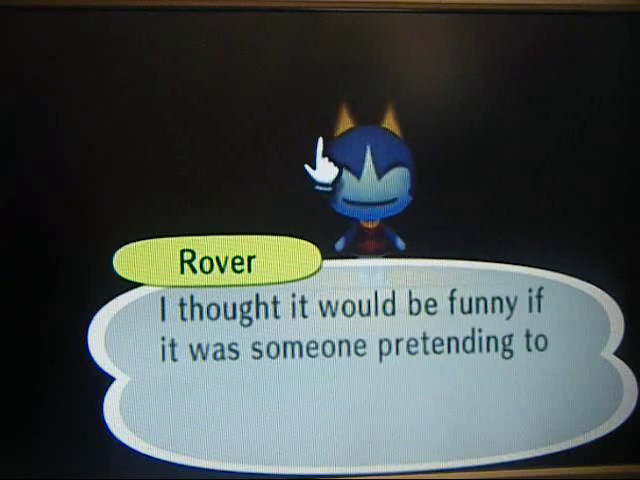
{"action": "key", "text": "a"}
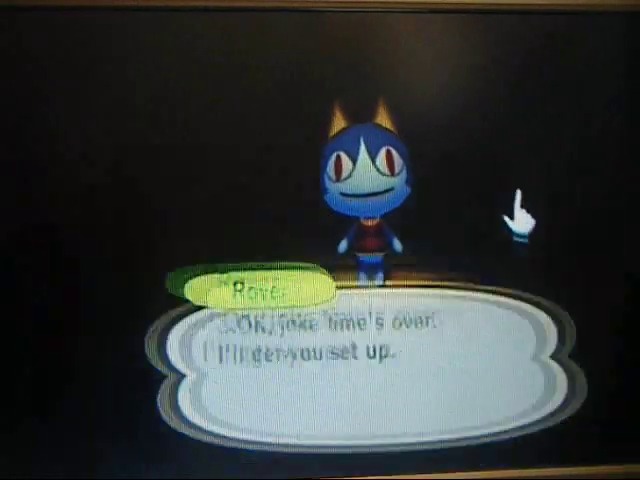
{"action": "key", "text": "a"}
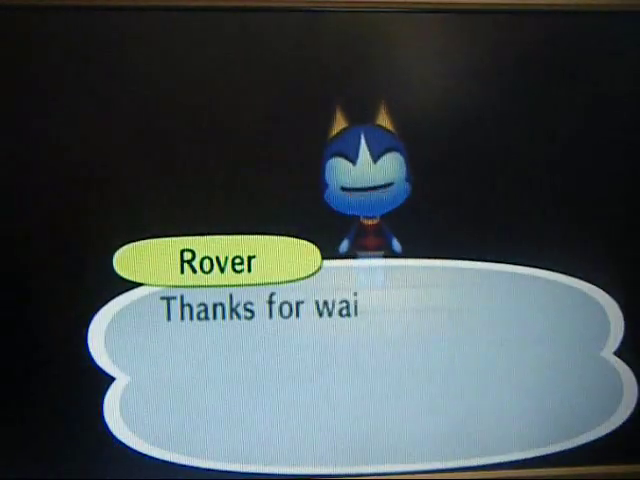
{"action": "left_click", "coordinate": [407, 343]}
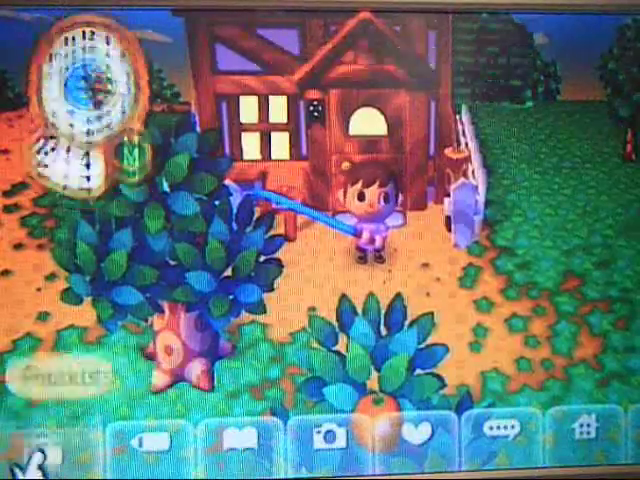
Open the pockets to view the 99,000-Bell wallet.
{"action": "key", "text": "1"}
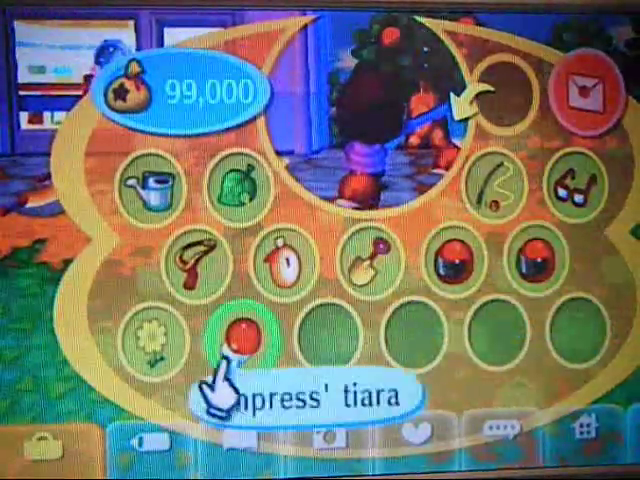
Put on the Empress' tiara and close the pockets.
{"action": "left_click_drag", "start_coordinate": [237, 352], "coordinate": [365, 115]}
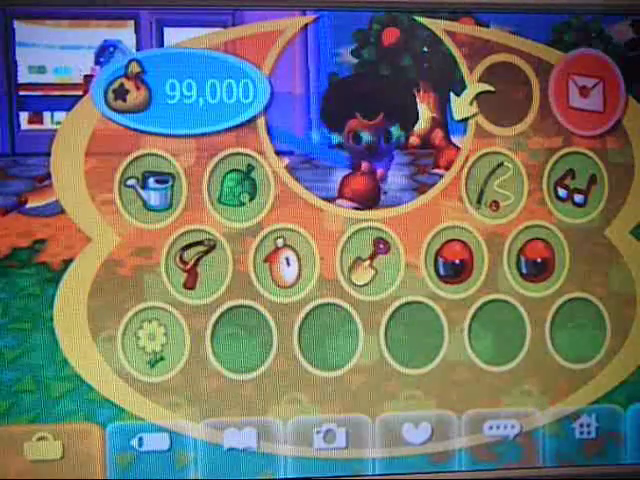
{"action": "key", "text": "Escape"}
{"action": "key", "text": "Up"}
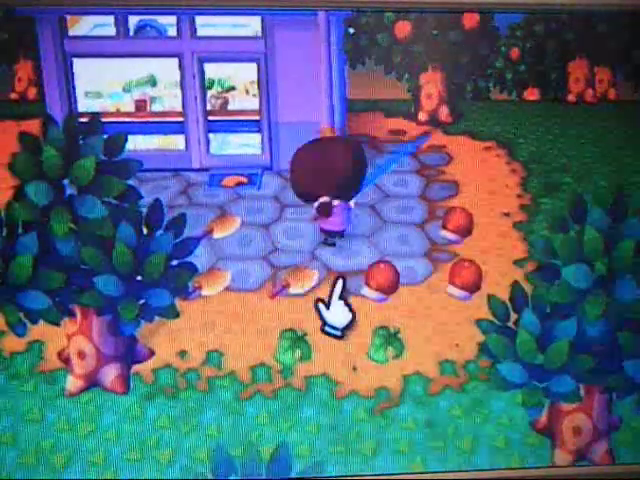
Walk to the sabres on the path and pick them up, dropping an item when full.
{"action": "key", "text": "Left"}
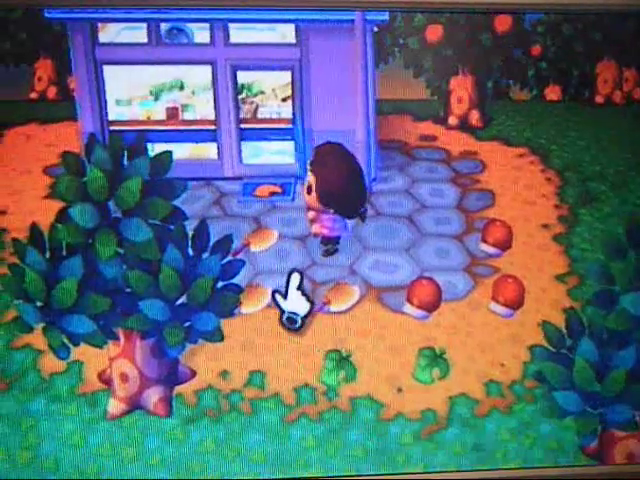
{"action": "key", "text": "Left"}
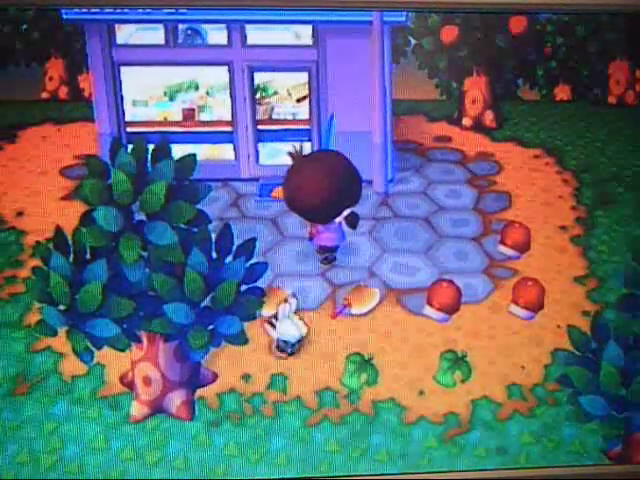
{"action": "key", "text": "Left"}
{"action": "left_click", "coordinate": [437, 255]}
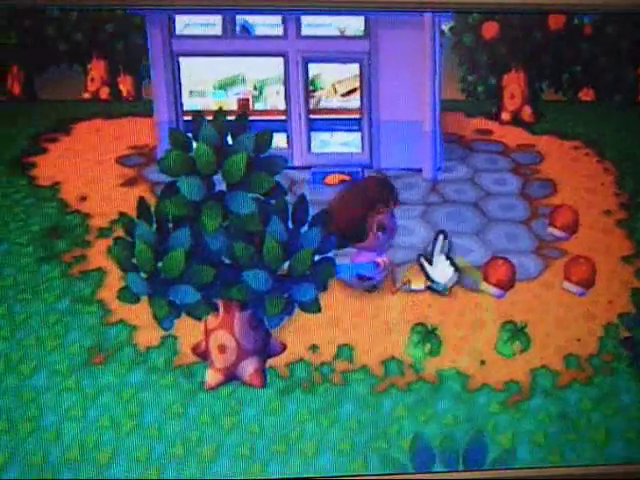
{"action": "left_click", "coordinate": [415, 322]}
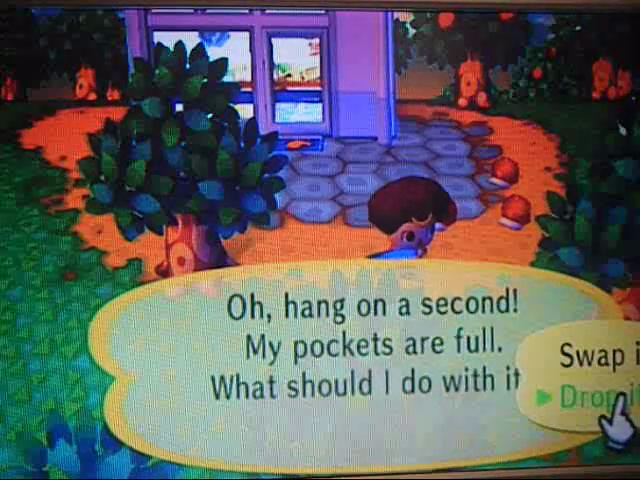
{"action": "left_click", "coordinate": [587, 395]}
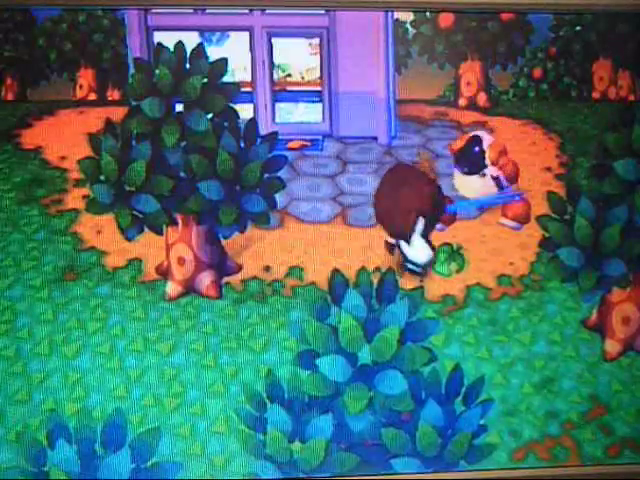
{"action": "left_click", "coordinate": [452, 243]}
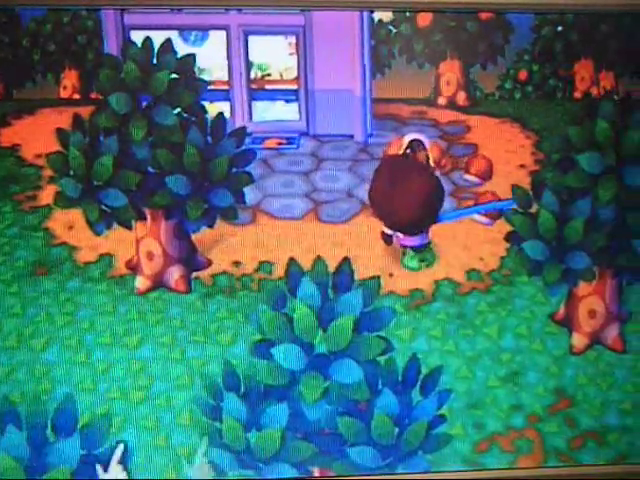
Reopen the pockets to check the RedLightSabreV1 item names, then close them.
{"action": "left_click", "coordinate": [50, 440]}
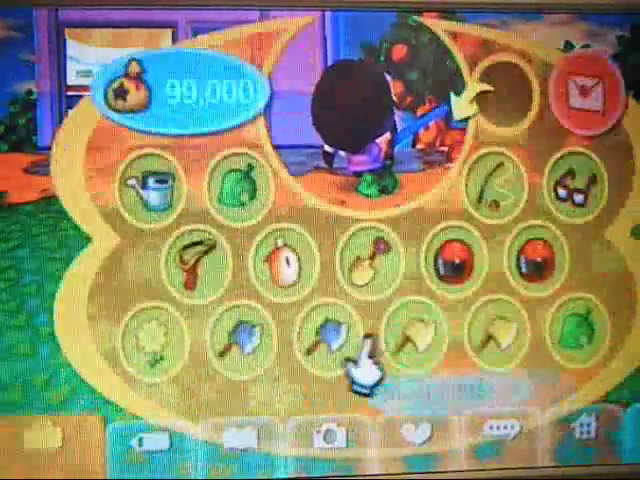
{"action": "left_click", "coordinate": [320, 345]}
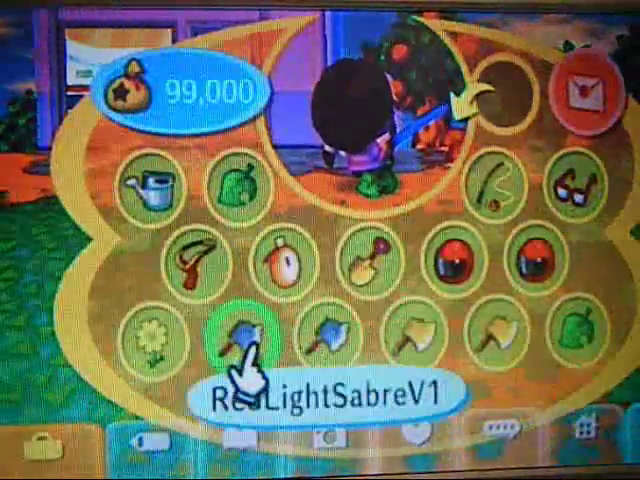
{"action": "left_click_drag", "start_coordinate": [215, 358], "coordinate": [306, 348]}
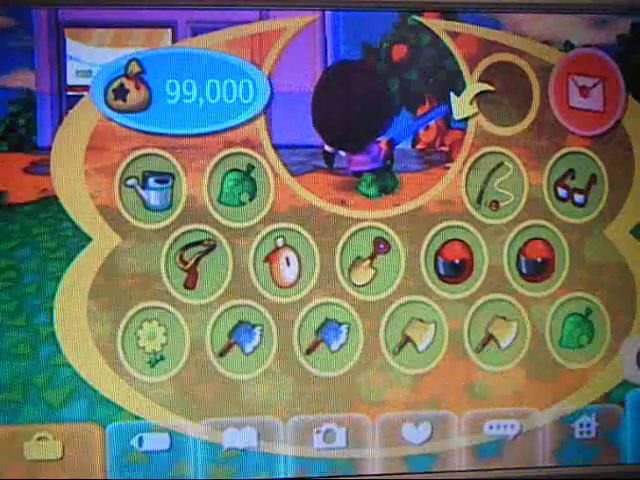
{"action": "key", "text": "Escape"}
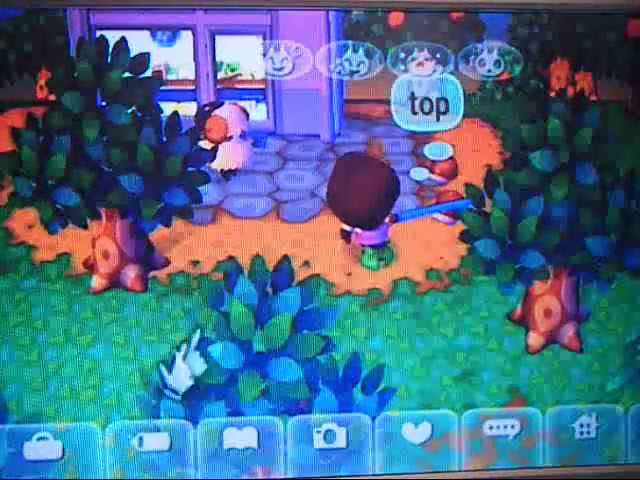